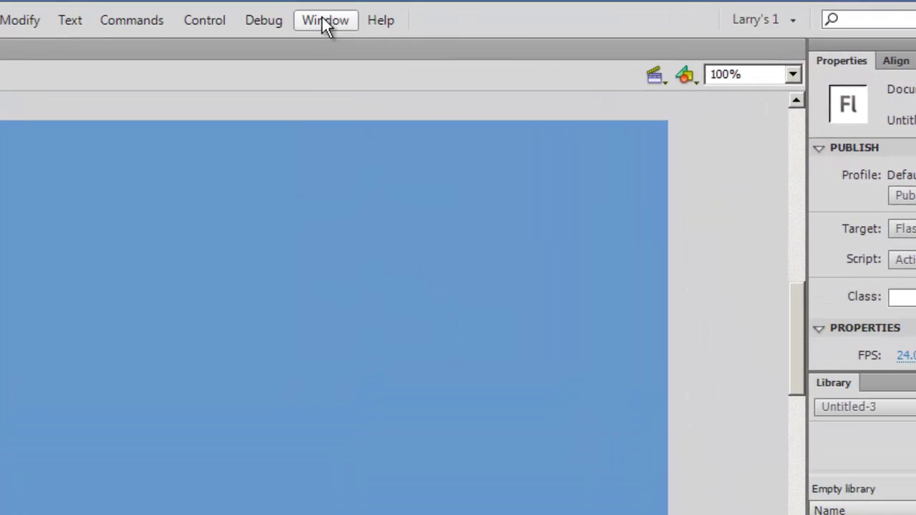
Compare Flash CS6's Common Libraries (Buttons, Classes, Sounds) with the Window menu in Flash CC.
left_click(370, 13)
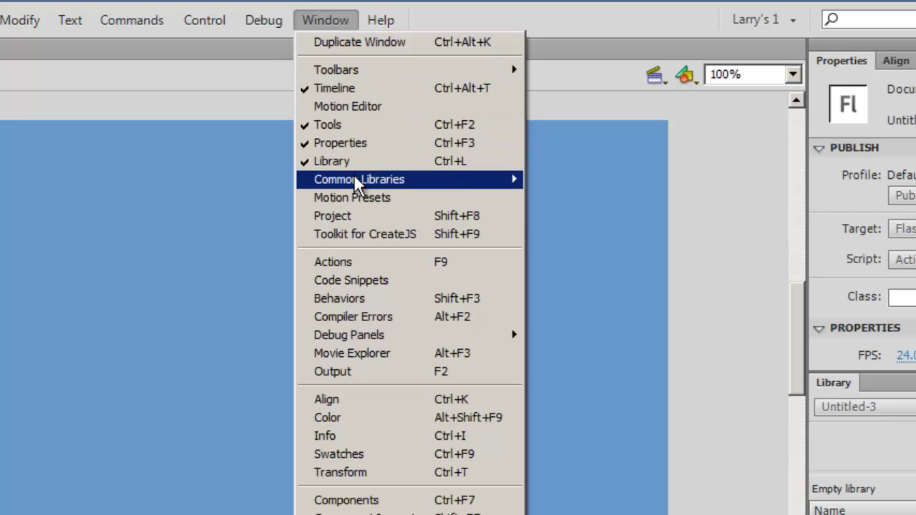
mouse_move(353, 177)
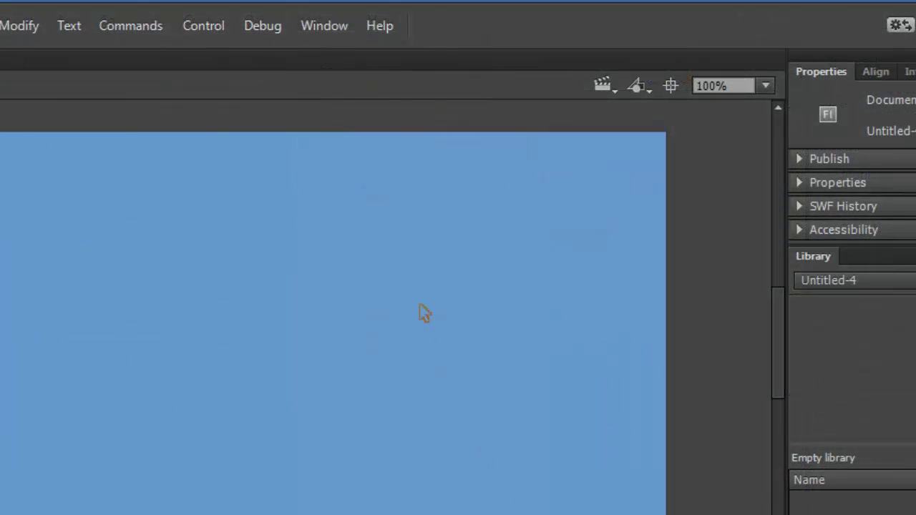
left_click(325, 27)
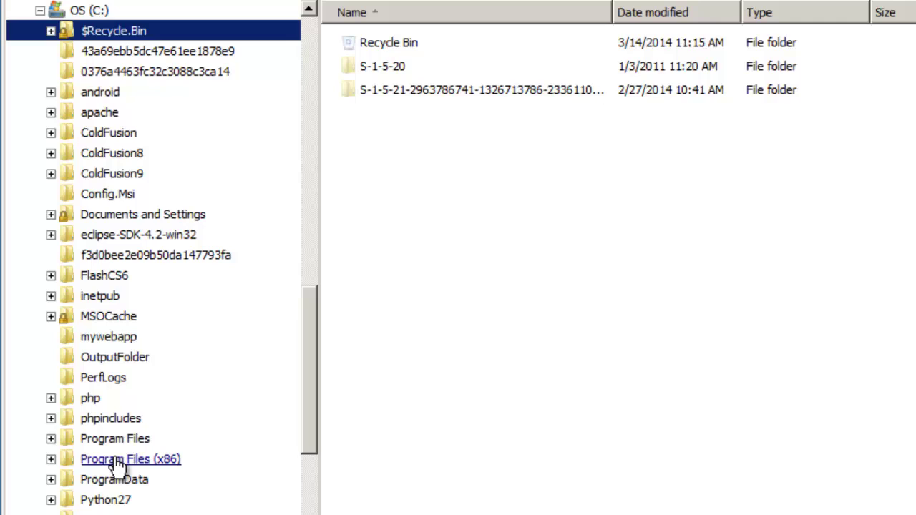
Browse to Adobe Flash CS6\Common\Configuration\Libraries to confirm Buttons.fla, Classes.fla and Sounds.fla, then return to Configuration.
left_click(116, 462)
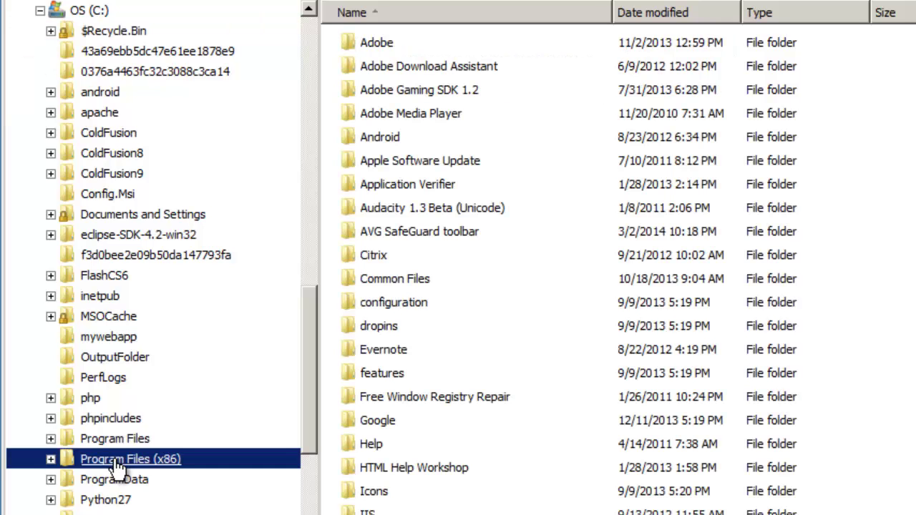
double_click(351, 41)
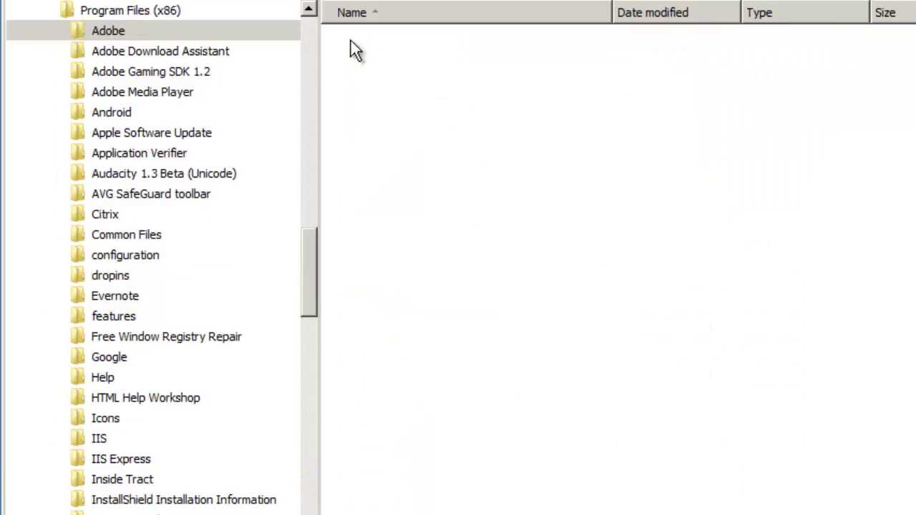
scroll(808, 359, "down", 2)
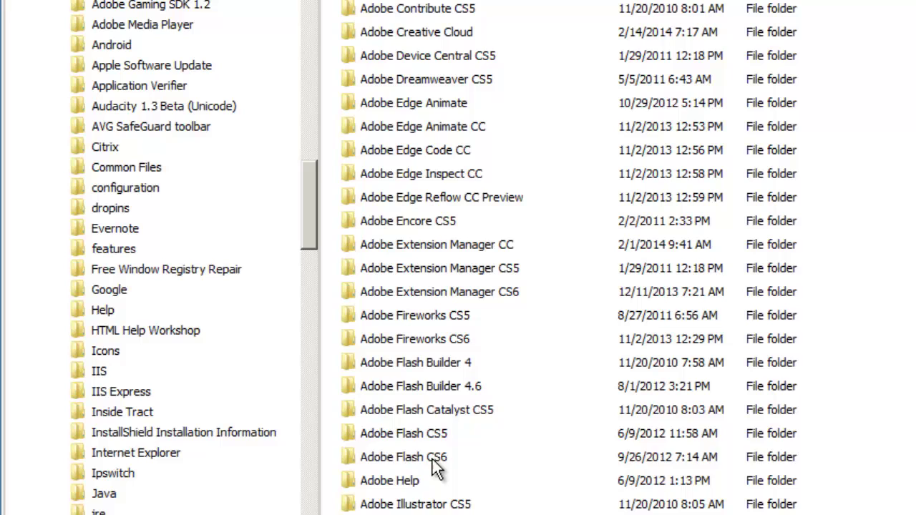
left_click(340, 442)
double_click(347, 457)
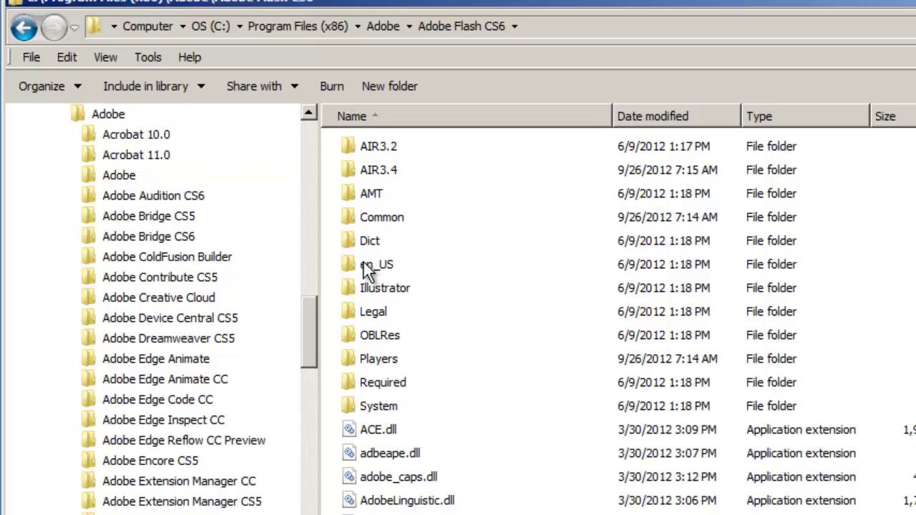
double_click(362, 45)
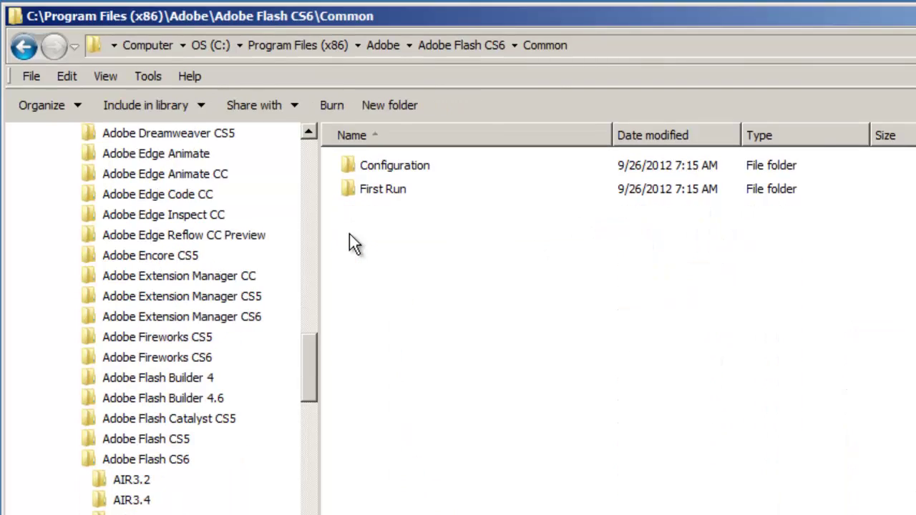
double_click(350, 163)
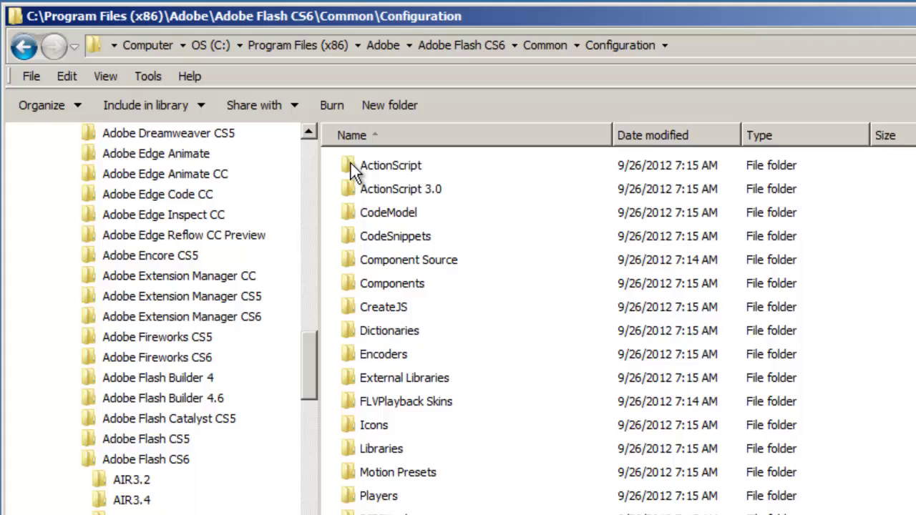
double_click(351, 445)
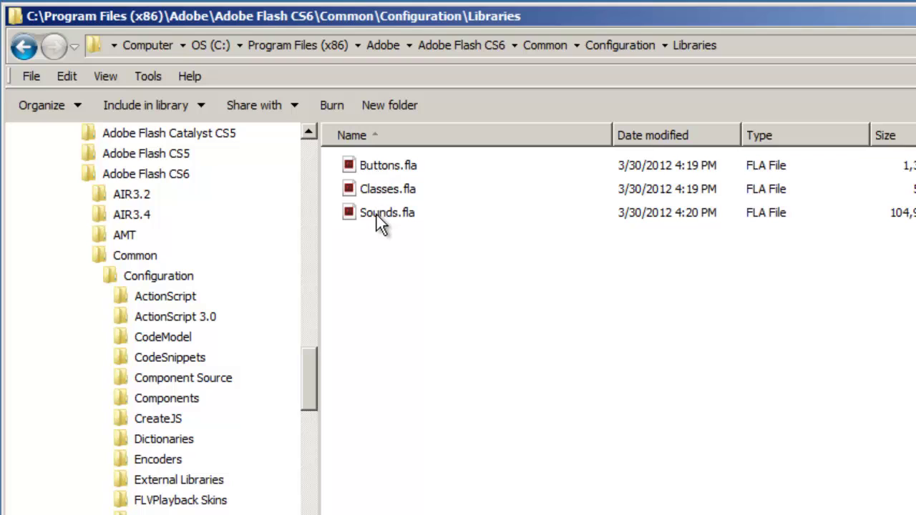
left_click(610, 45)
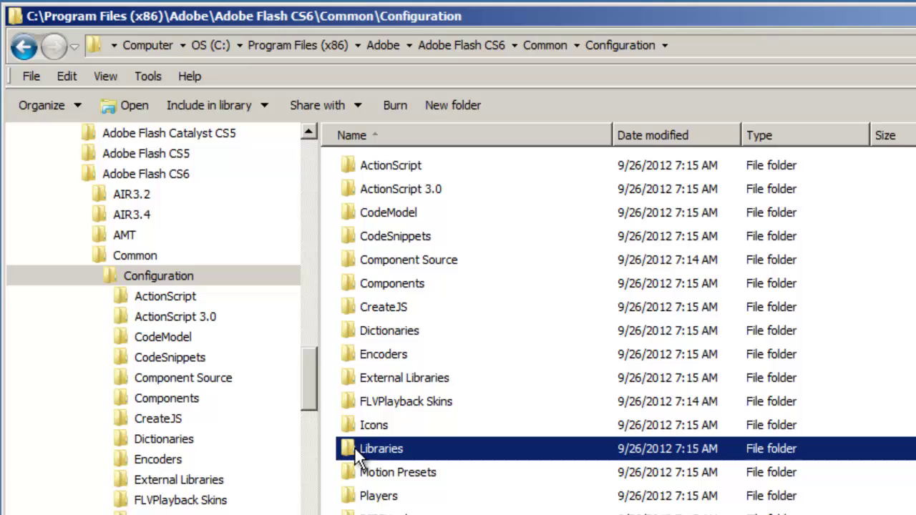
Copy the CS6 Libraries folder and go to Program Files\Adobe\Adobe Flash CC\Common\Configuration to paste it.
left_click(65, 77)
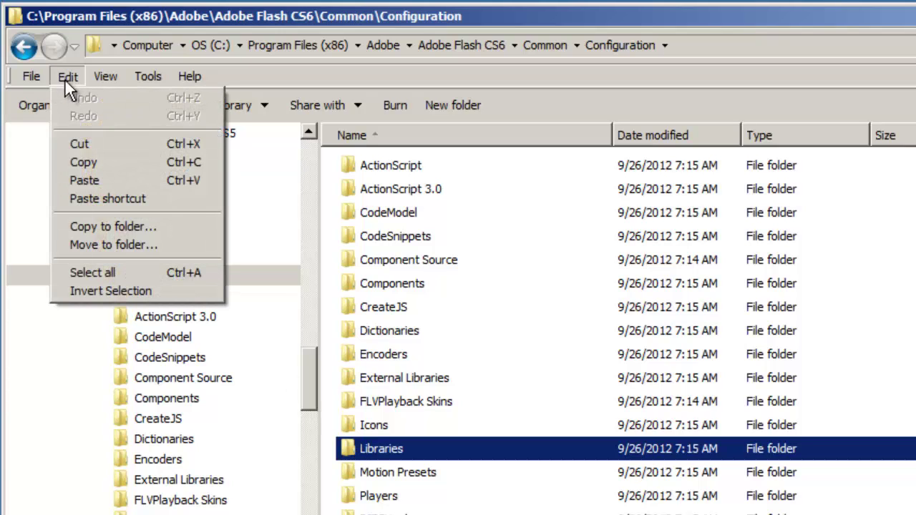
left_click(88, 164)
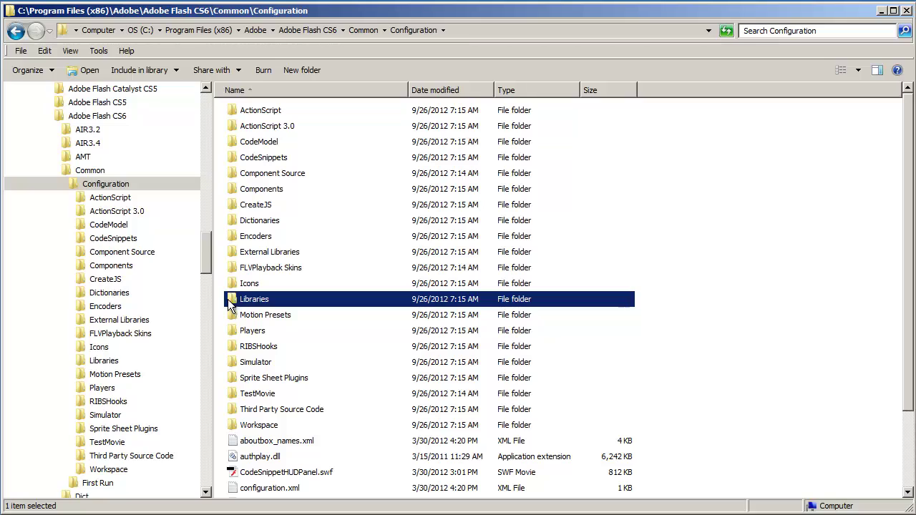
left_click_drag(206, 265, 195, 203)
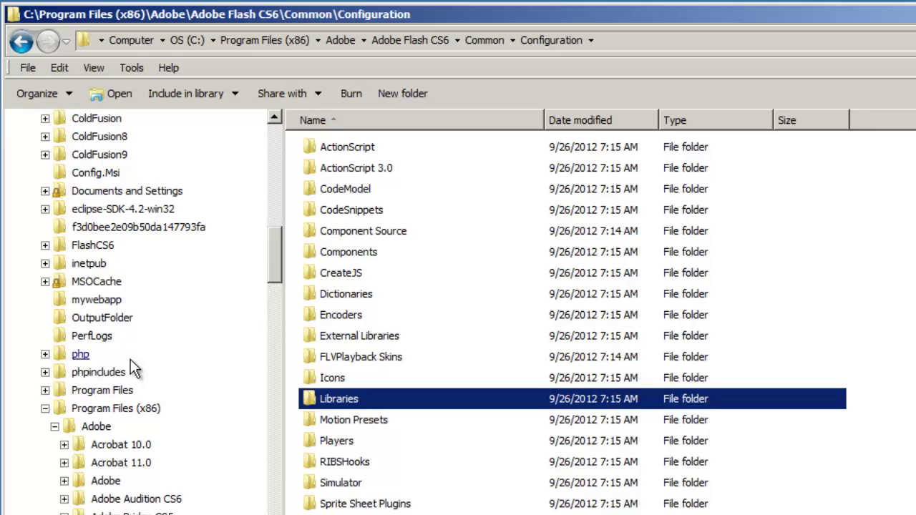
left_click(61, 292)
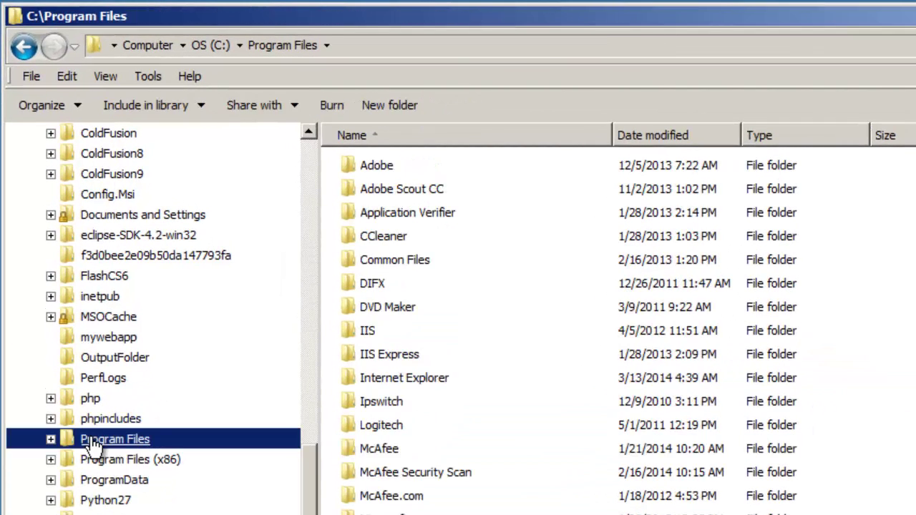
double_click(351, 171)
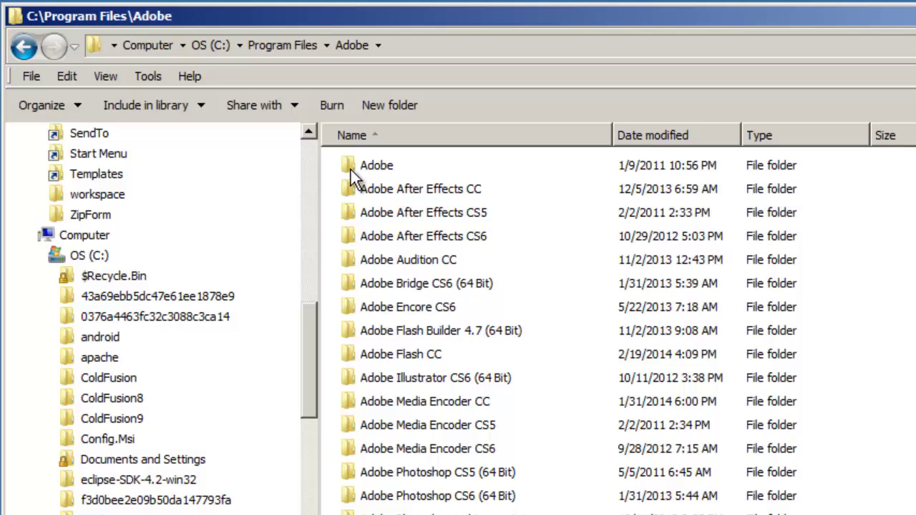
double_click(348, 354)
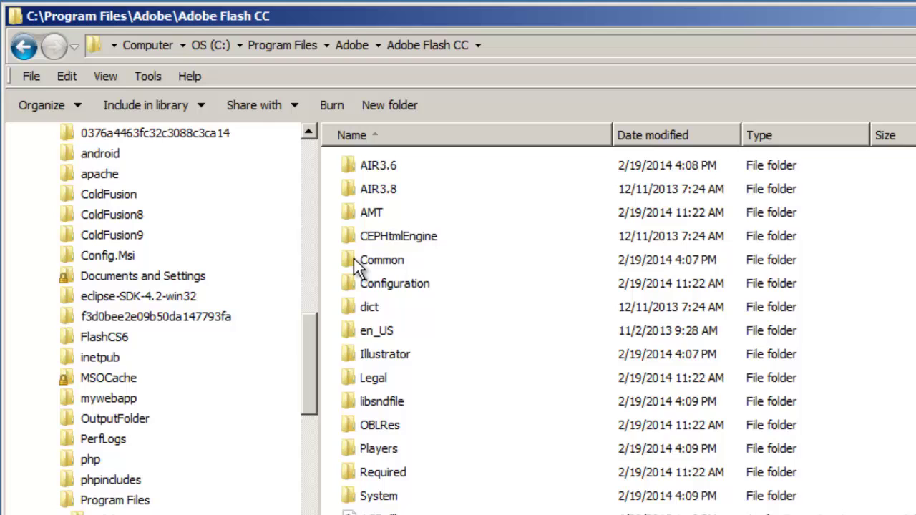
double_click(352, 260)
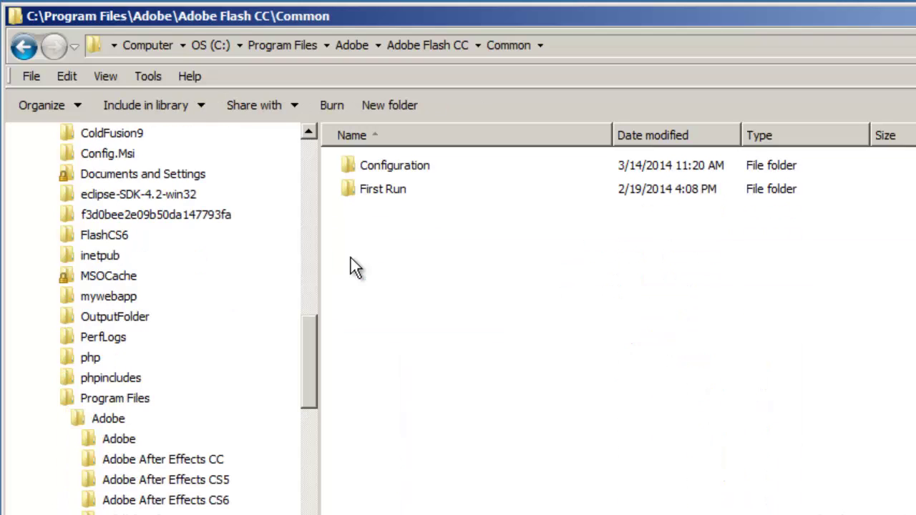
double_click(351, 165)
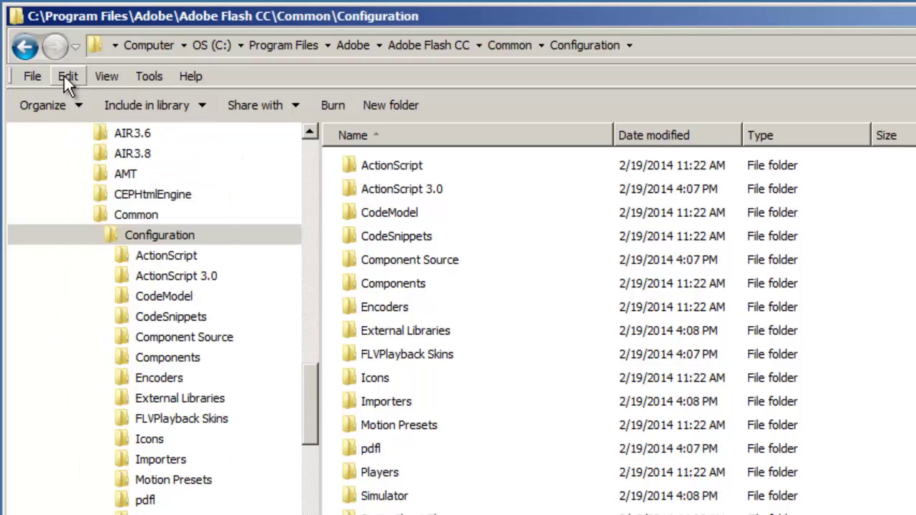
left_click(64, 74)
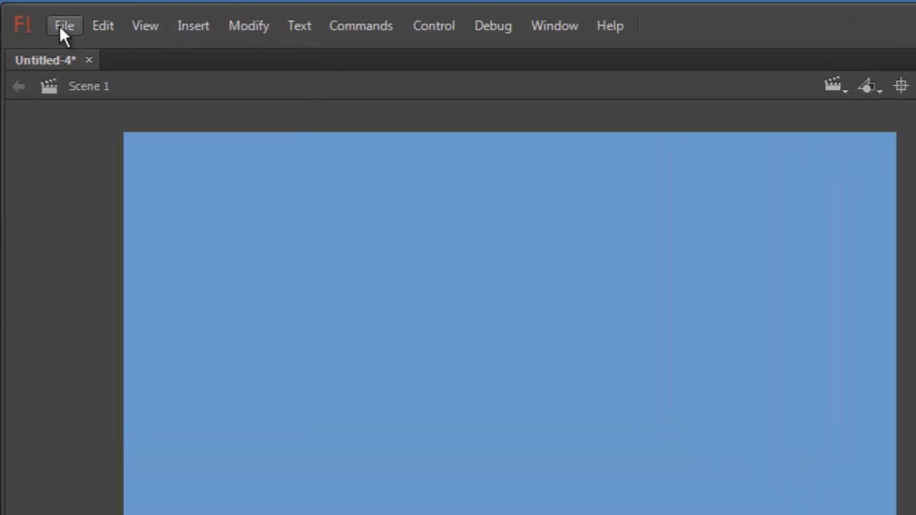
Show the File > Import submenu with its Open External Library option in Flash CC.
left_click(40, 16)
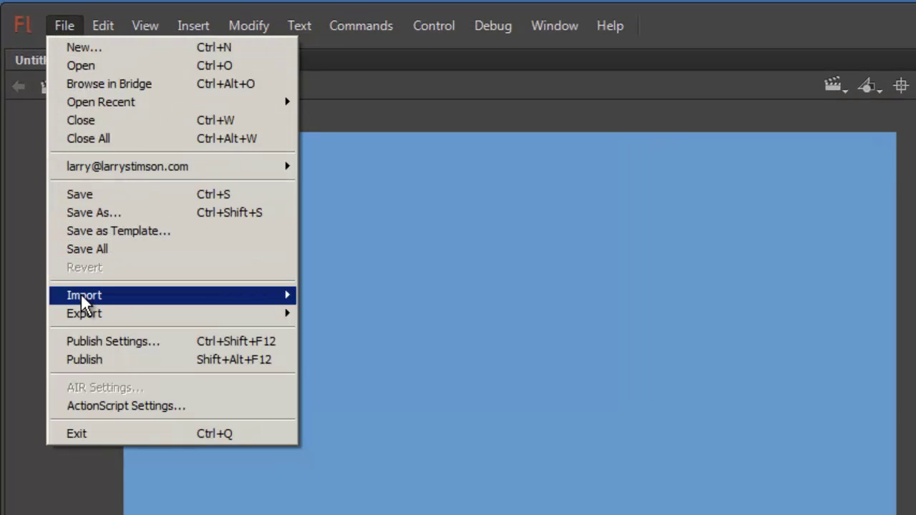
mouse_move(81, 294)
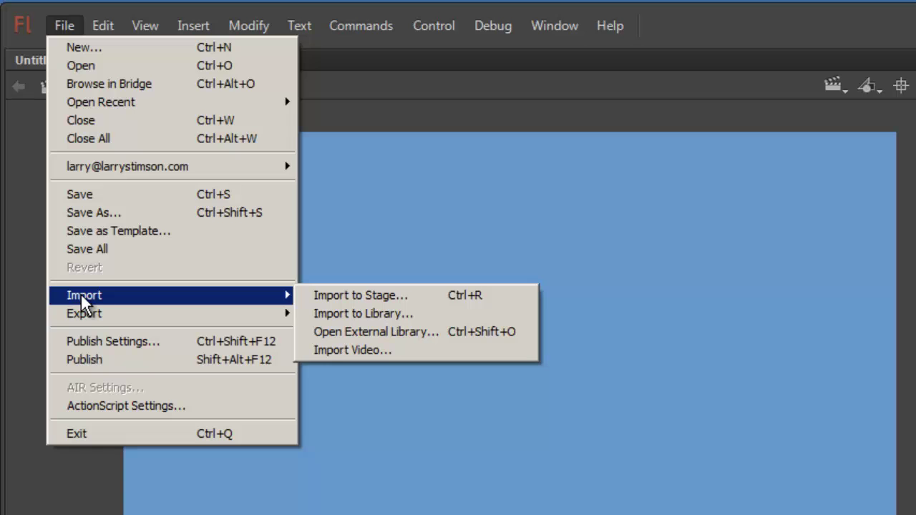
Choose Open External Library and browse to Program Files\Adobe\Adobe Flash CC.
left_click(341, 332)
left_click_drag(244, 326, 243, 379)
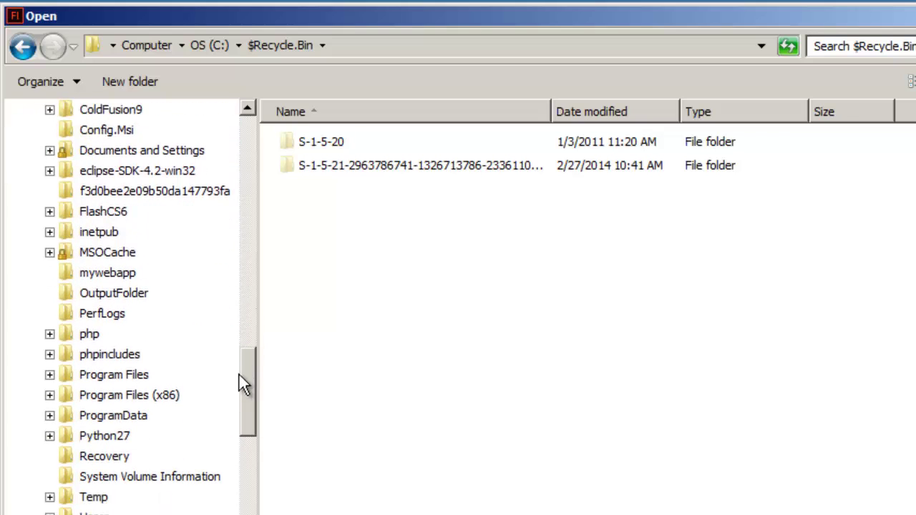
left_click(112, 378)
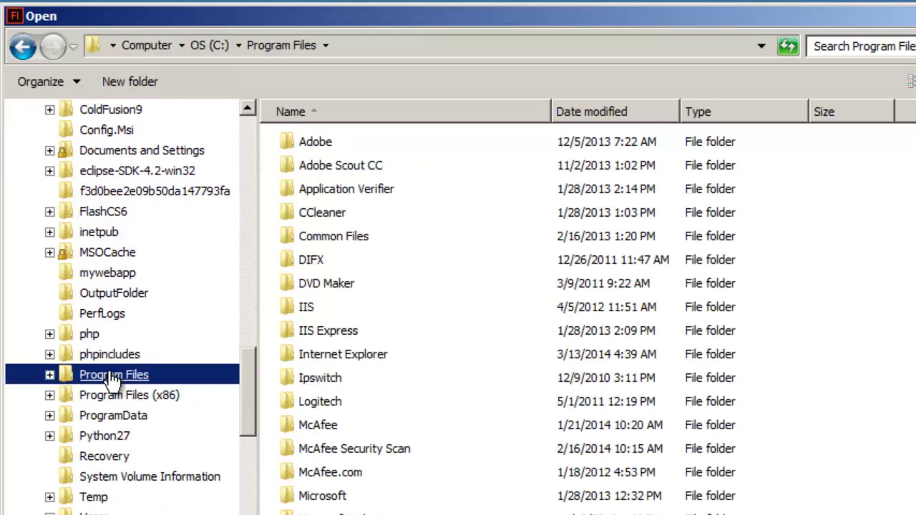
left_click(287, 141)
double_click(285, 137)
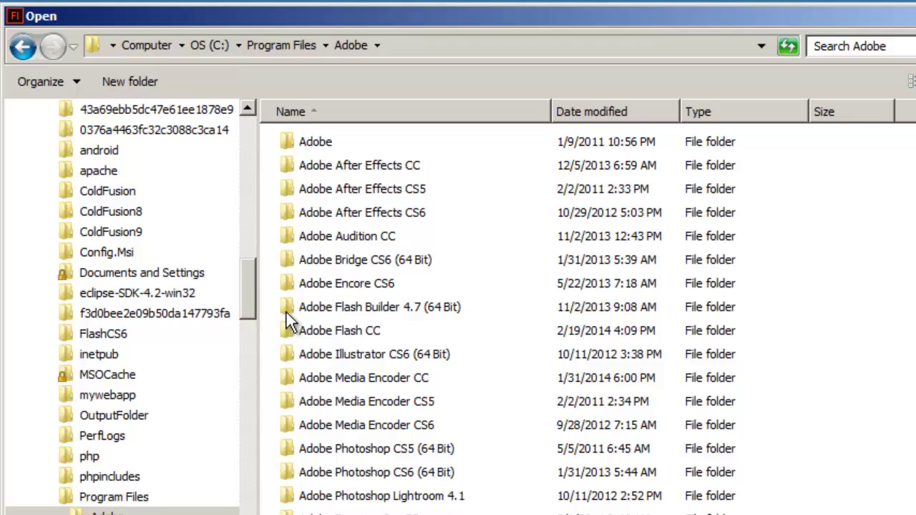
left_click(287, 335)
double_click(287, 337)
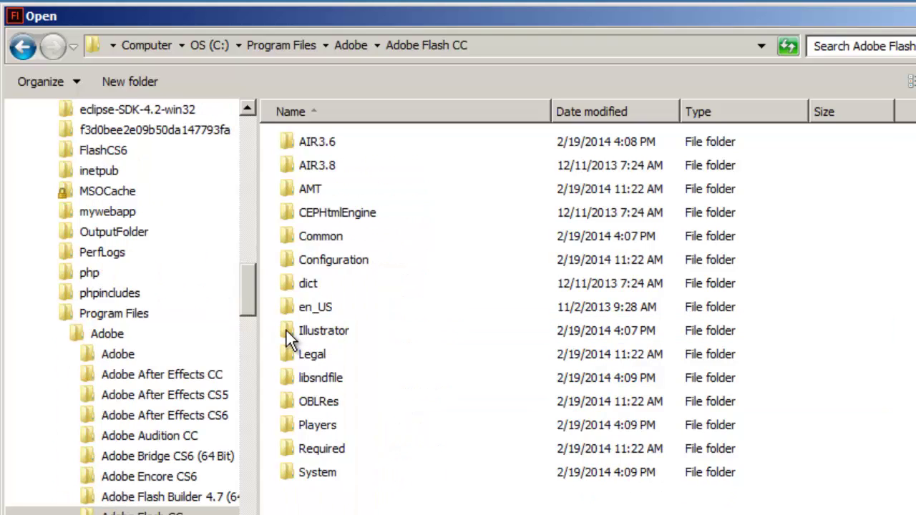
Go into Common\Configuration\Libraries and open Buttons.fla as an external library.
double_click(284, 236)
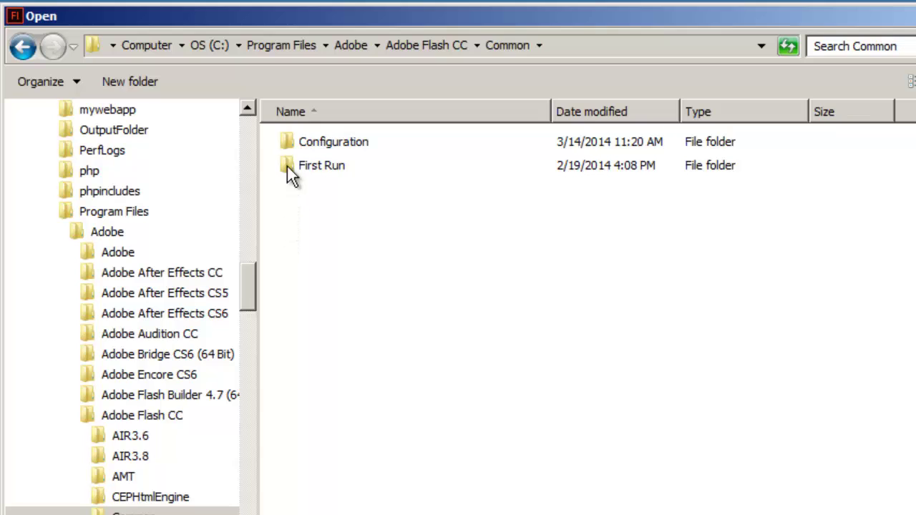
left_click(289, 141)
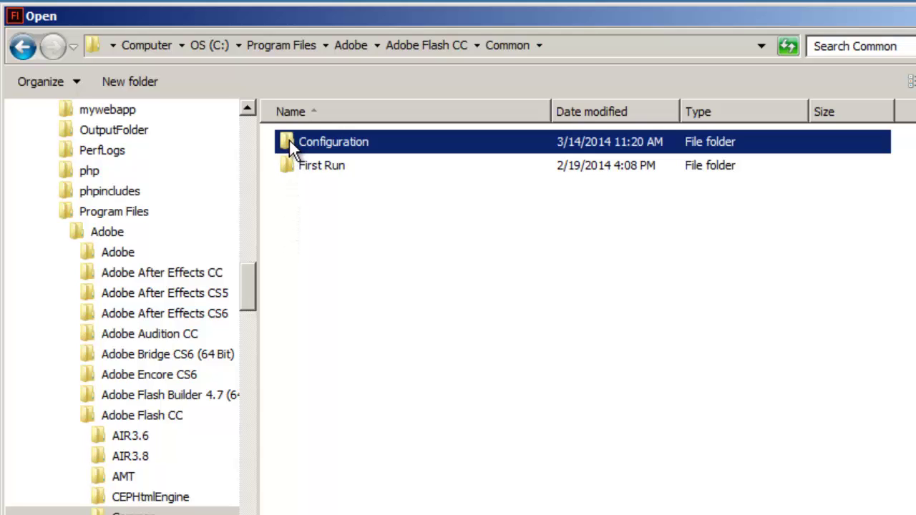
double_click(290, 140)
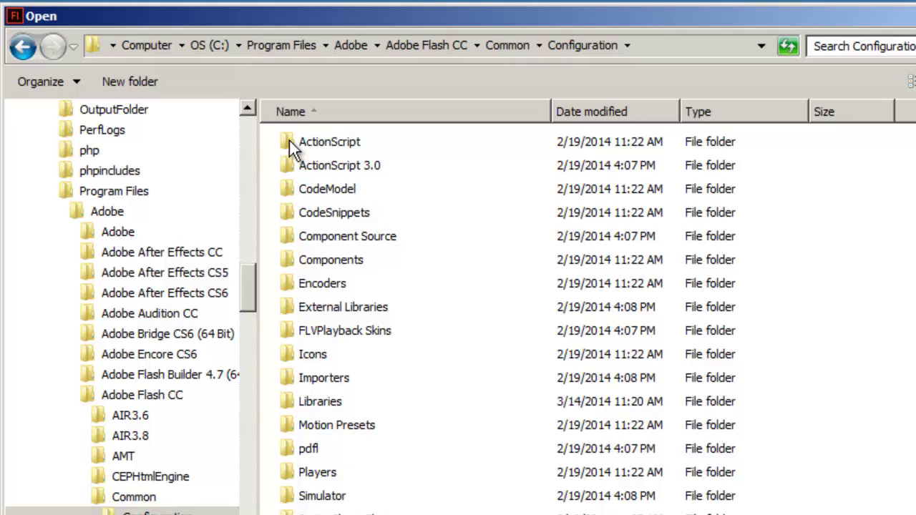
left_click(288, 405)
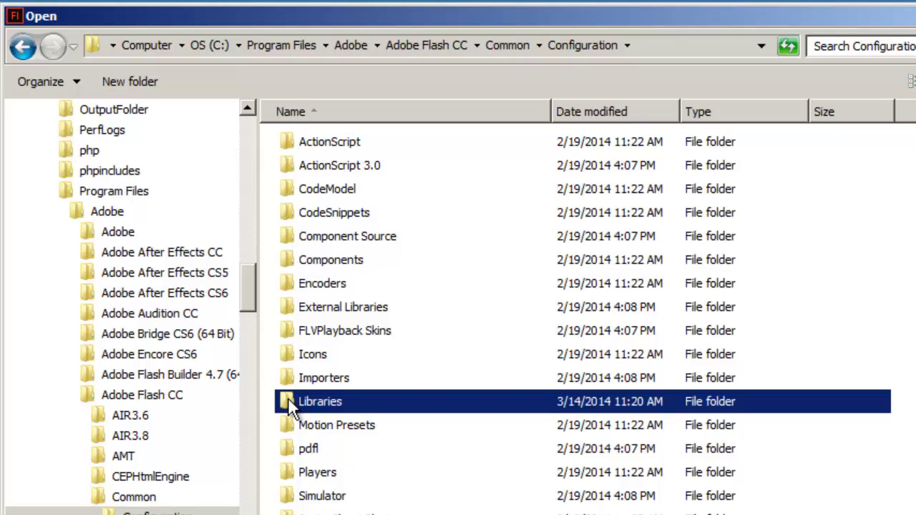
double_click(287, 401)
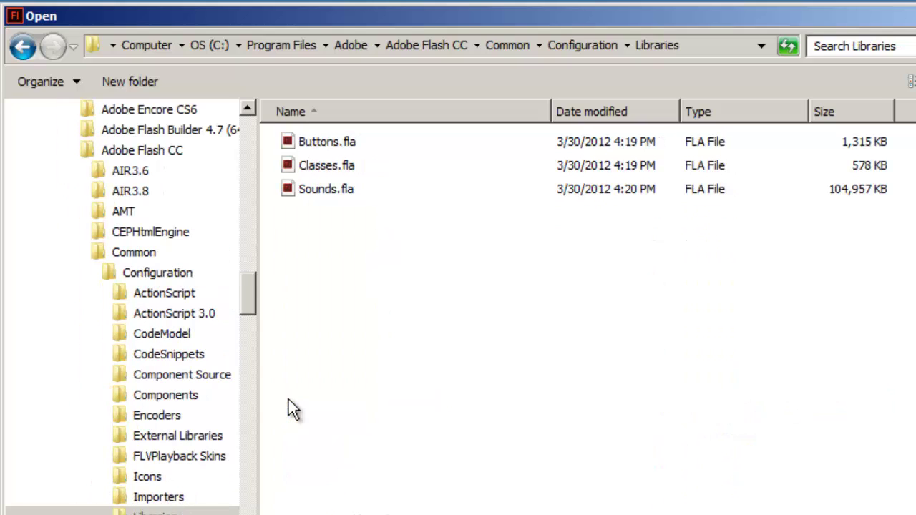
left_click(317, 145)
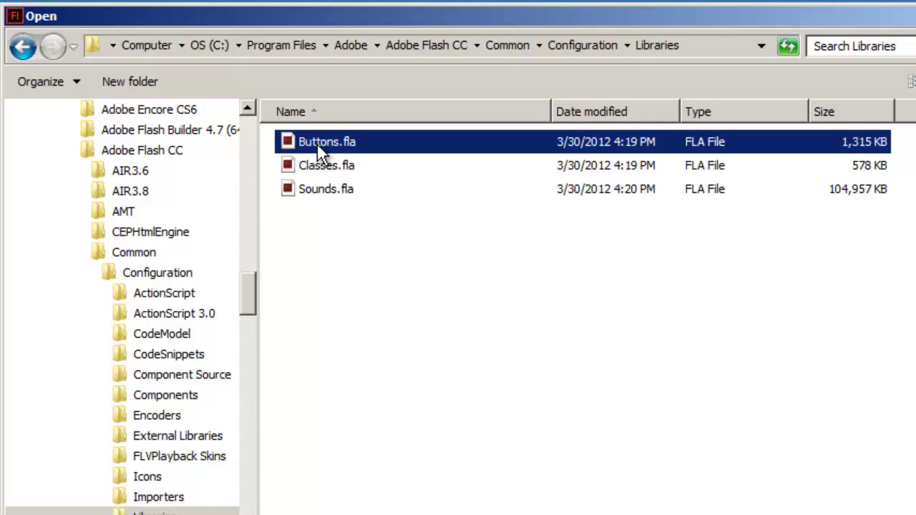
double_click(317, 144)
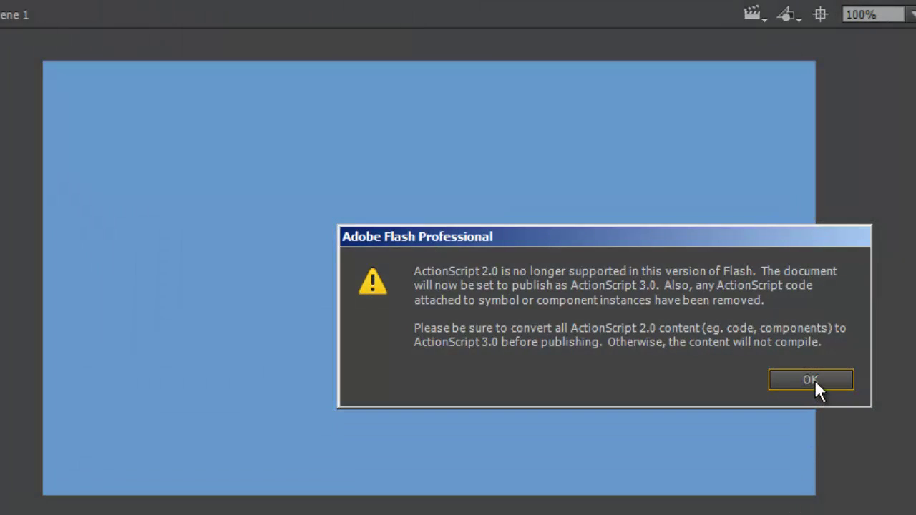
Dismiss the ActionScript 2.0 warning so the 277-item Buttons.fla library appears.
left_click(814, 377)
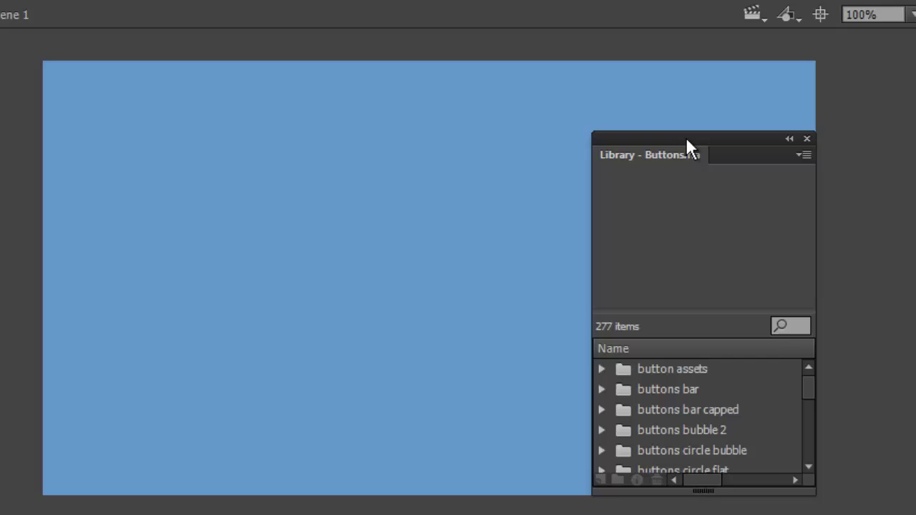
Dock the Buttons.fla library panel beside the document library.
left_click_drag(686, 137, 767, 53)
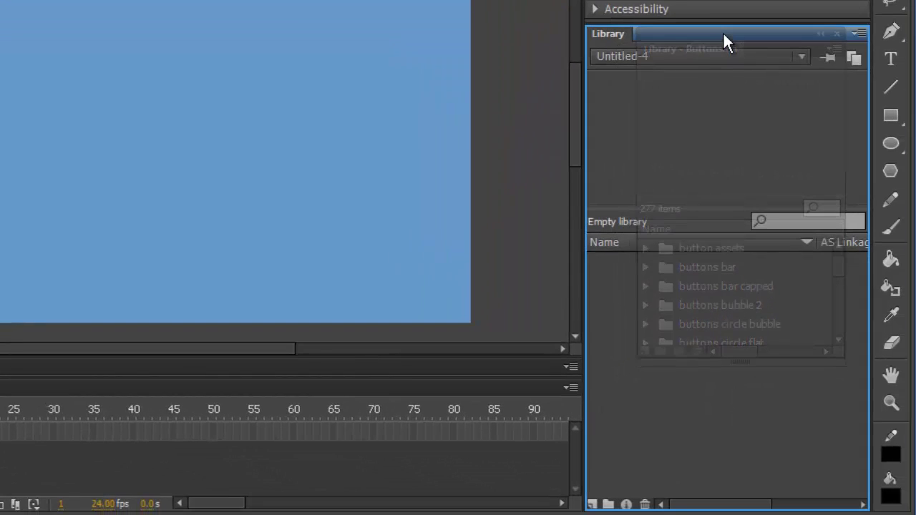
left_click_drag(723, 33, 724, 34)
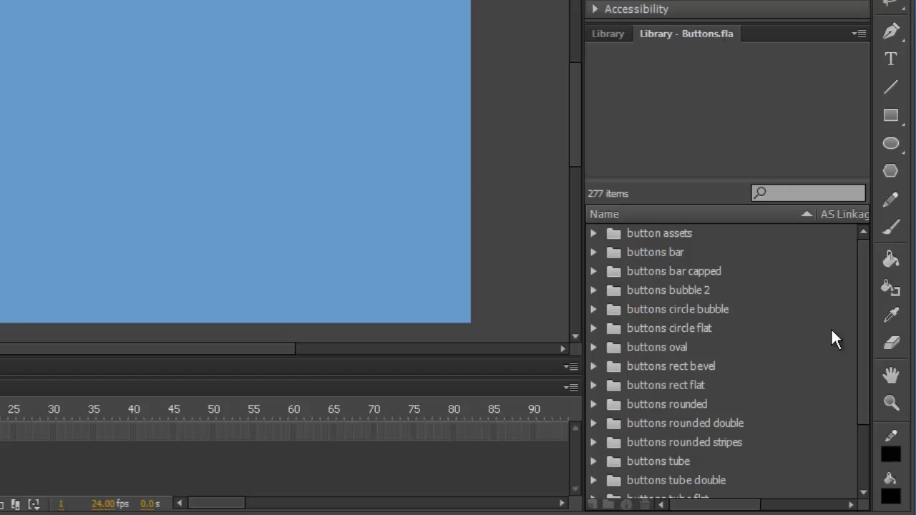
left_click_drag(863, 318, 882, 428)
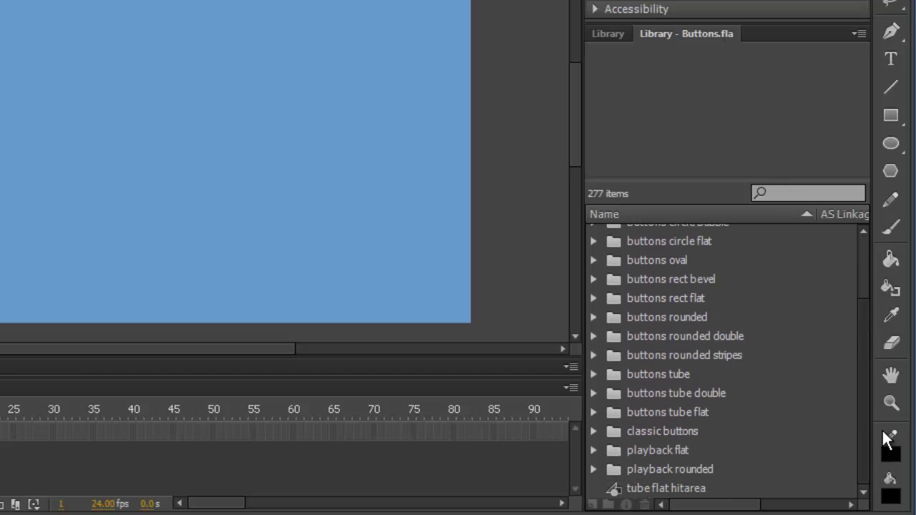
Expand classic buttons > Push Buttons in the Buttons.fla library.
left_click(594, 430)
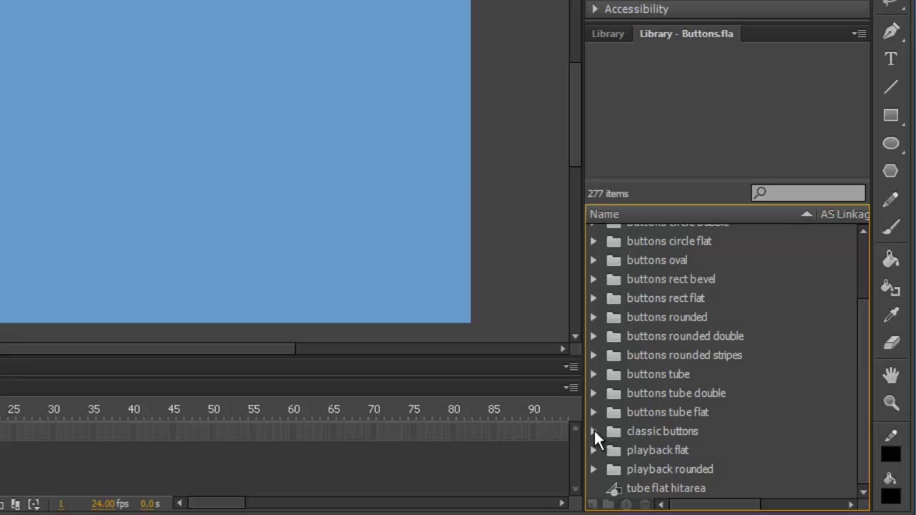
scroll(823, 415, "down", 4)
scroll(691, 422, "down", 2)
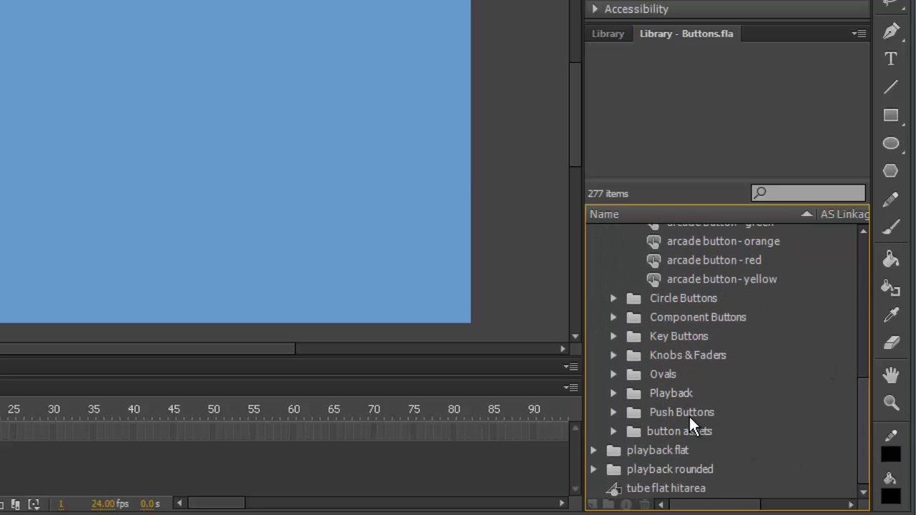
left_click(612, 413)
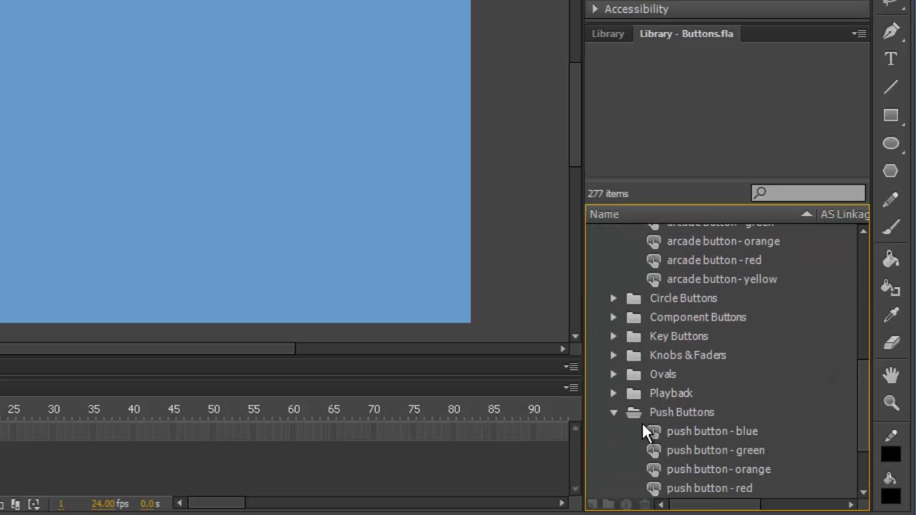
Place a push button - blue instance on the stage at X 74.00, Y 327.90.
left_click(651, 429)
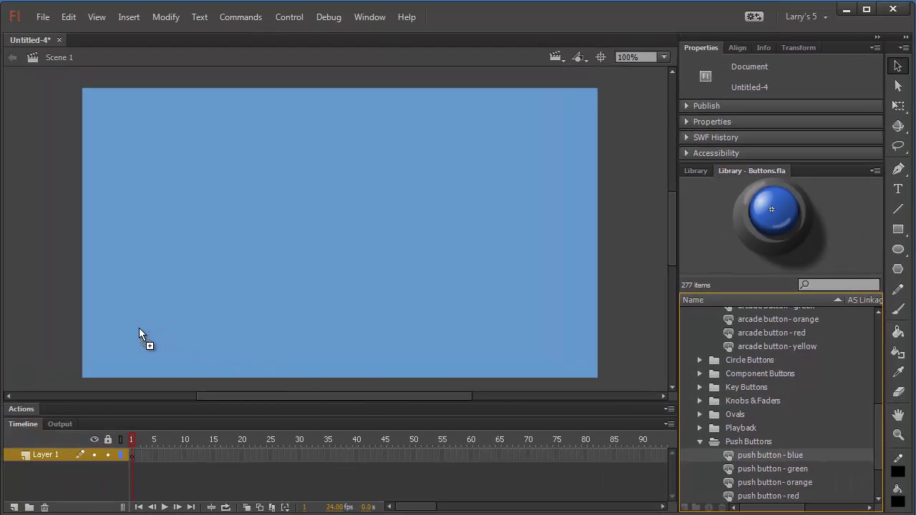
left_click_drag(139, 330, 139, 330)
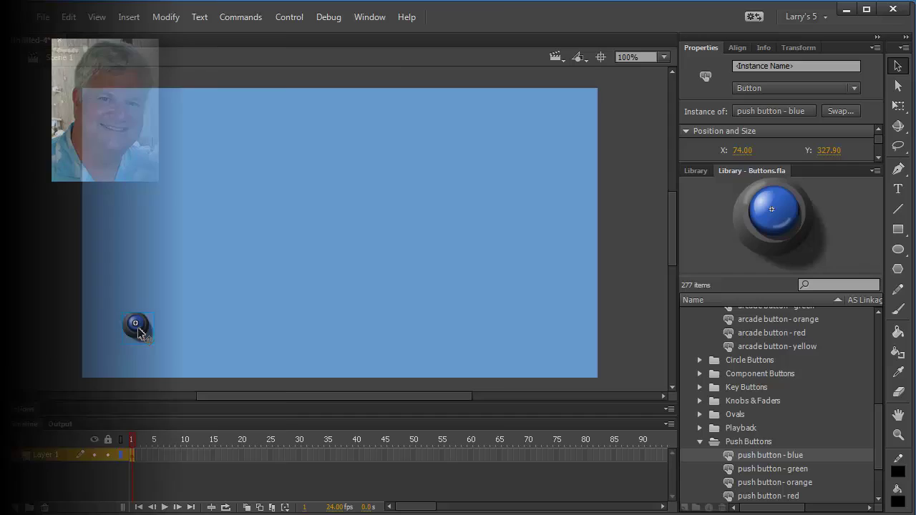